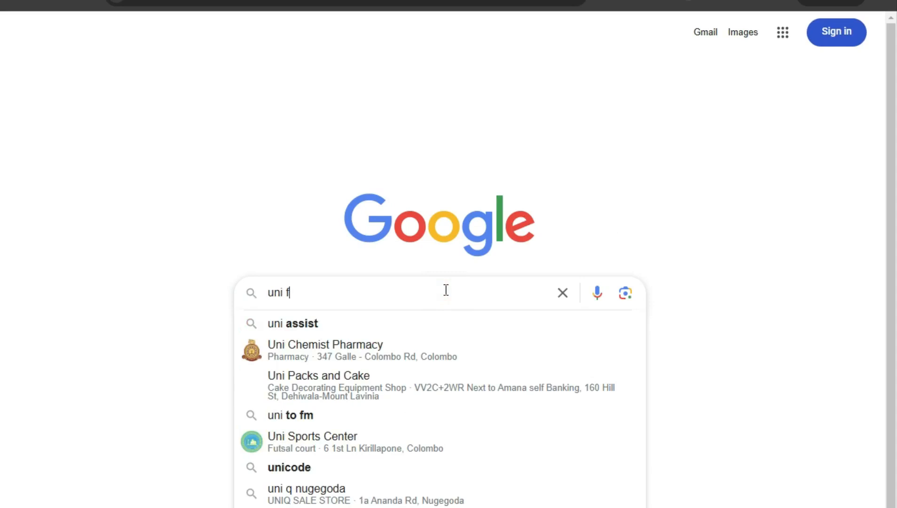
Search Google for "uni get ui".
key(BackSpace)
text(get)
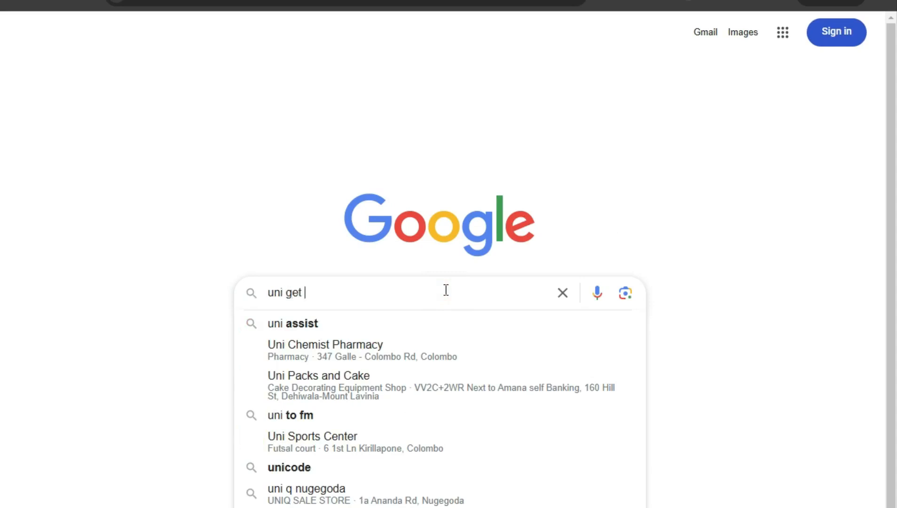
text( ui)
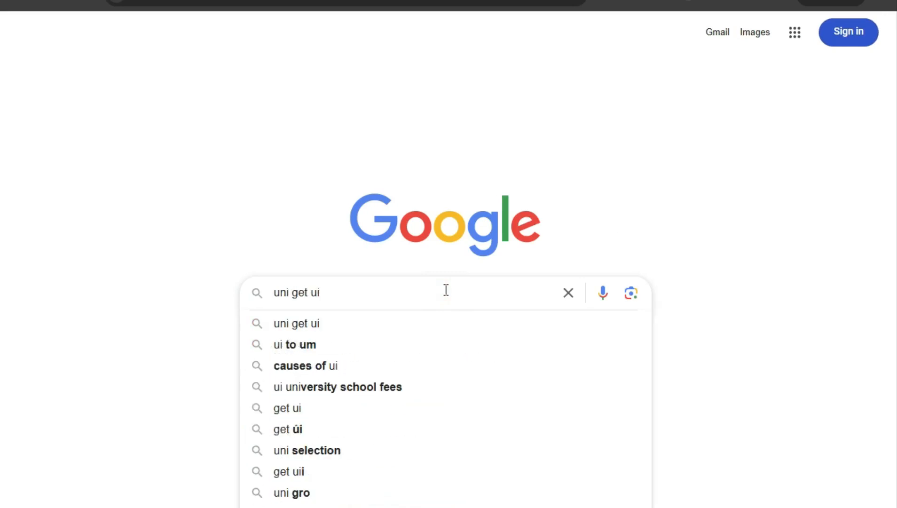
key(Return)
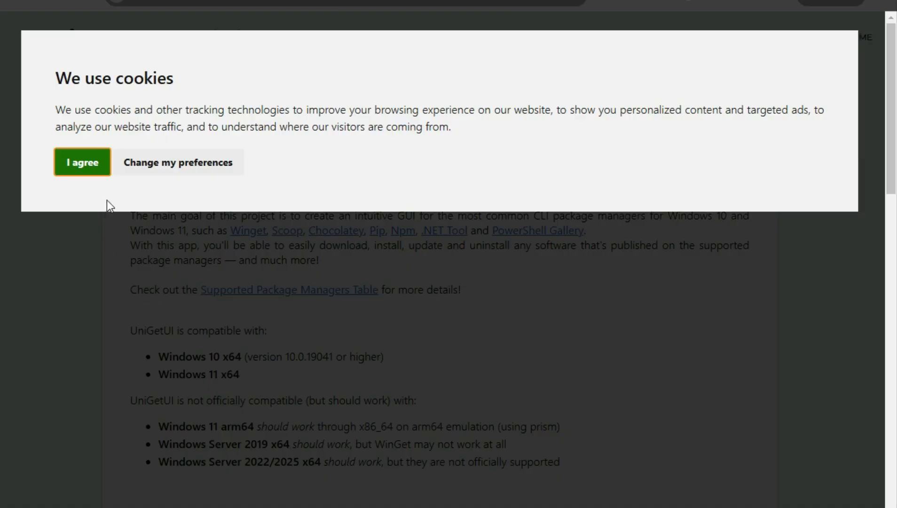
Accept the site's cookies and download the UniGetUI installer, saving it in the Downloads folder.
click(94, 167)
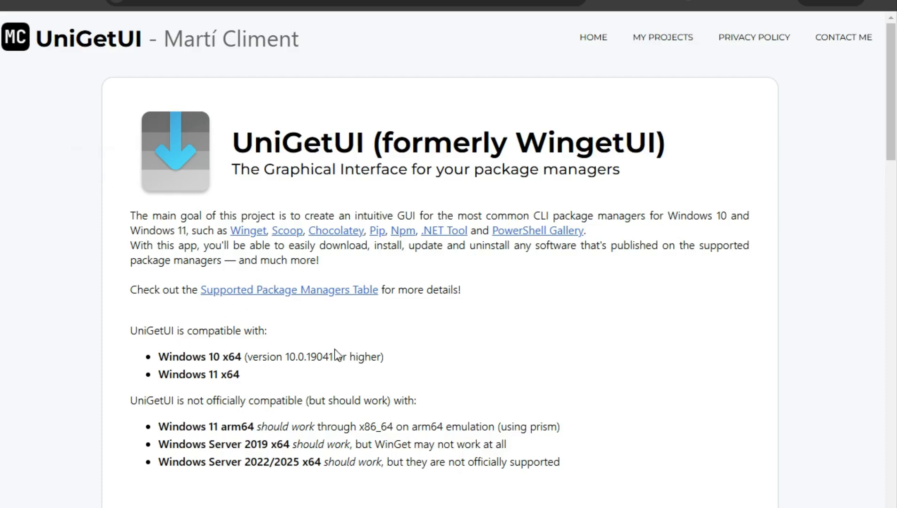
scroll(319, 400, down, 4)
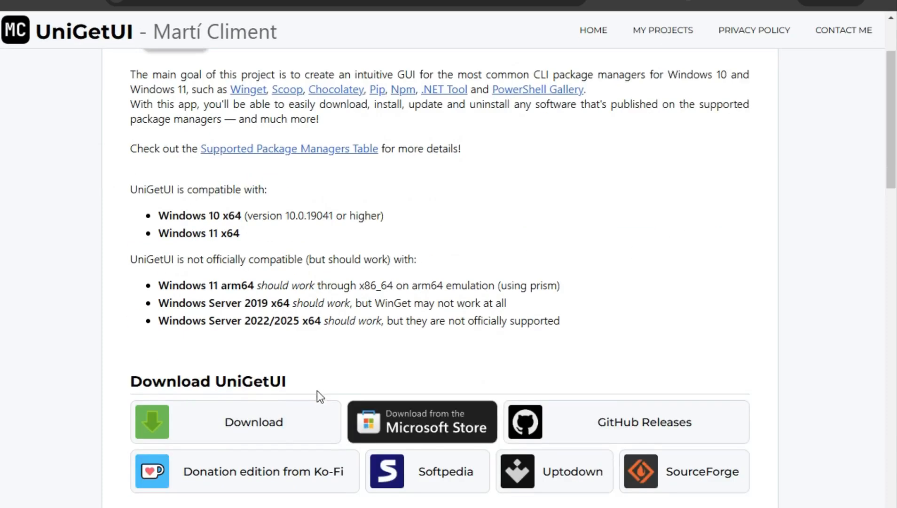
scroll(321, 376, up, 3)
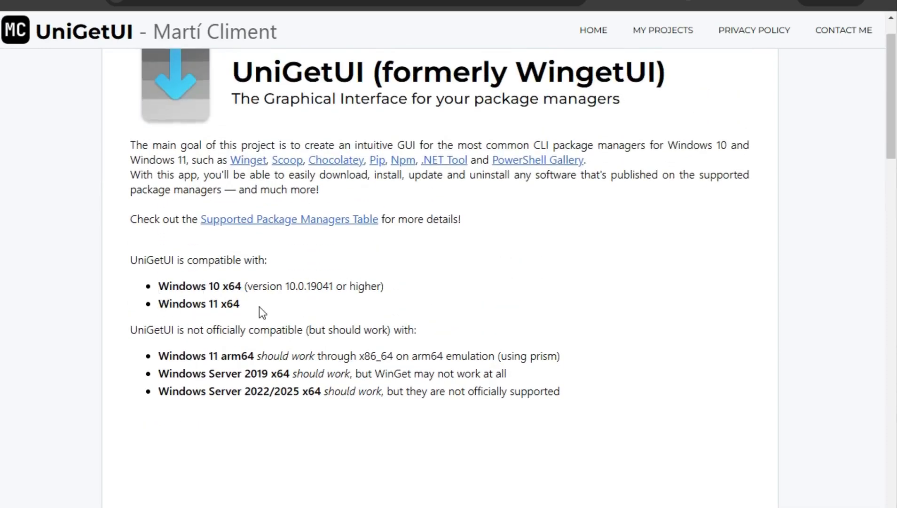
scroll(260, 310, down, 2)
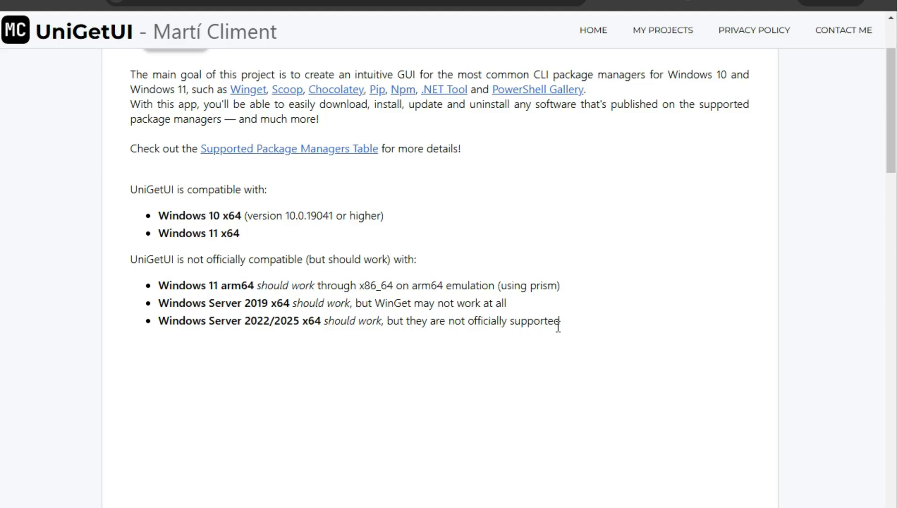
scroll(558, 324, down, 7)
scroll(282, 323, up, 2)
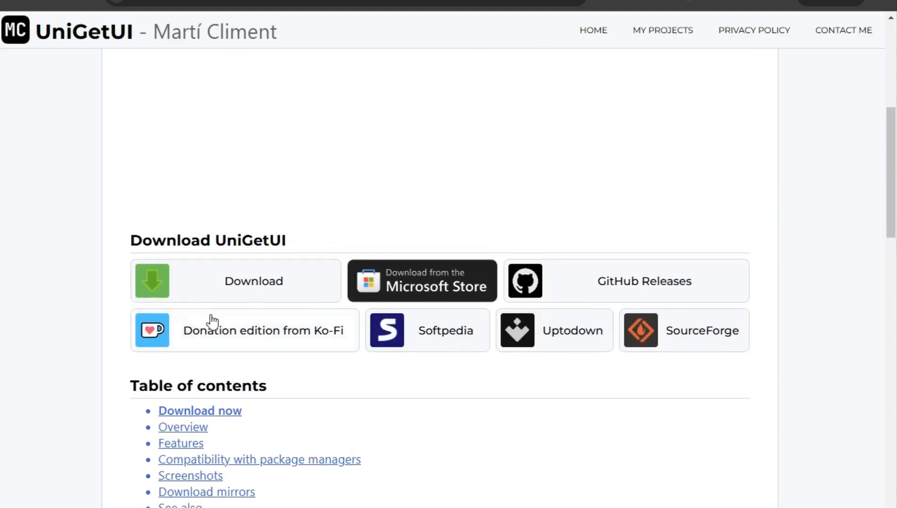
click(245, 289)
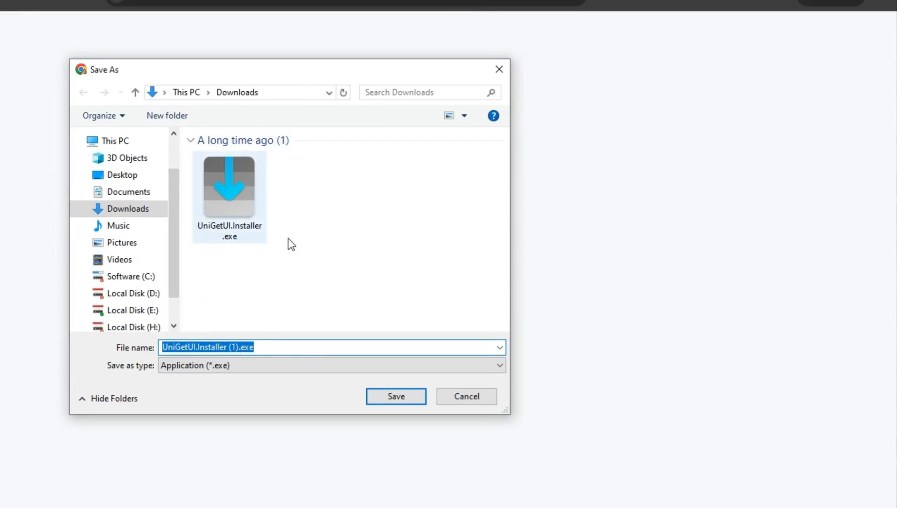
click(465, 397)
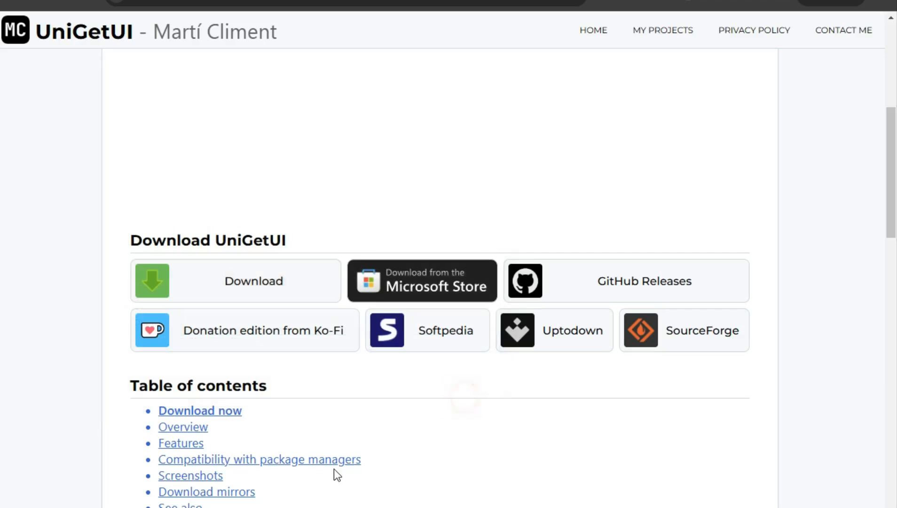
Open the Downloads folder in File Explorer and launch UniGetUI.Installer.exe.
key(super)
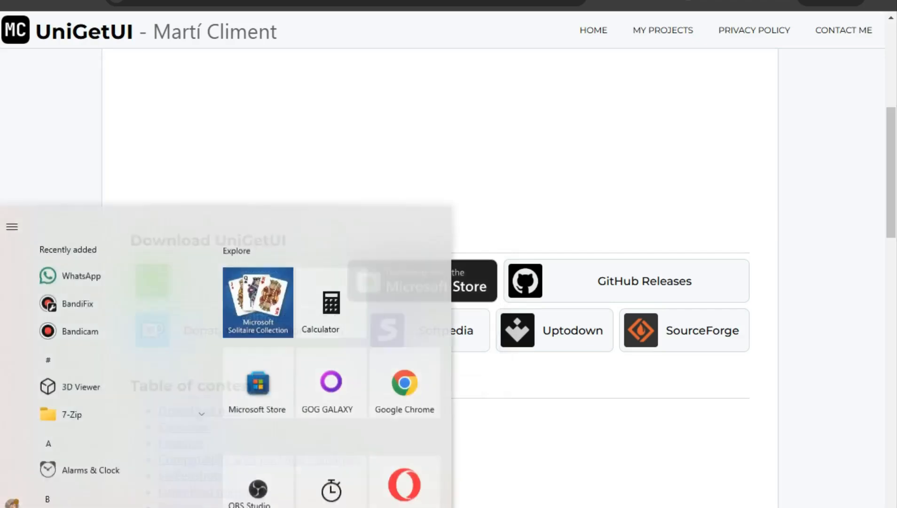
click(13, 507)
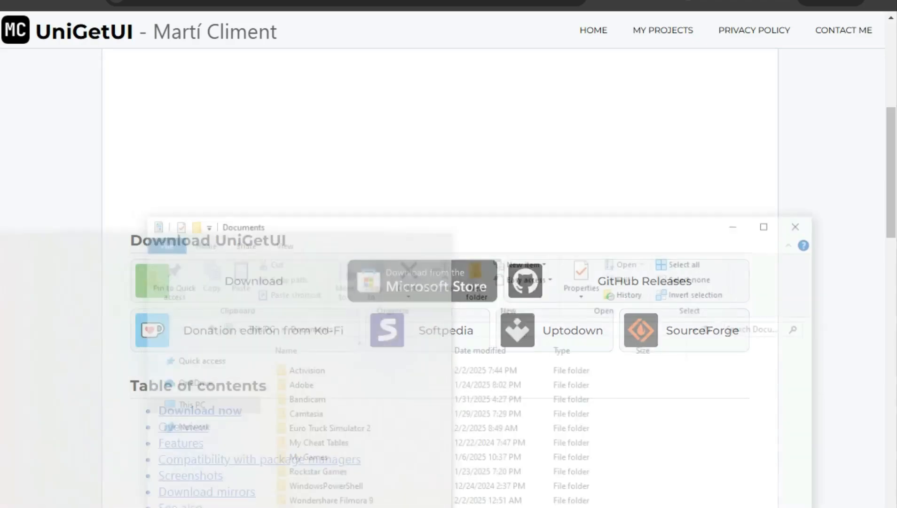
click(192, 473)
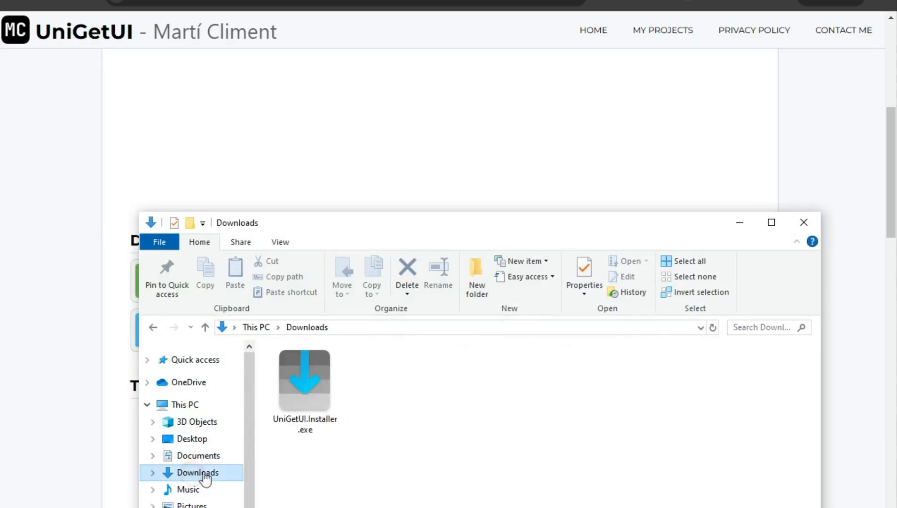
drag(410, 230, 388, 32)
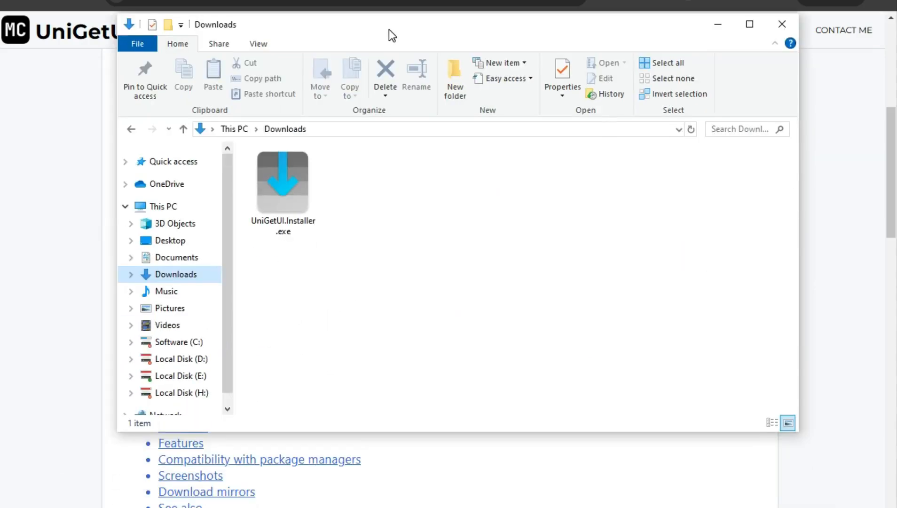
click(281, 222)
double_click(291, 221)
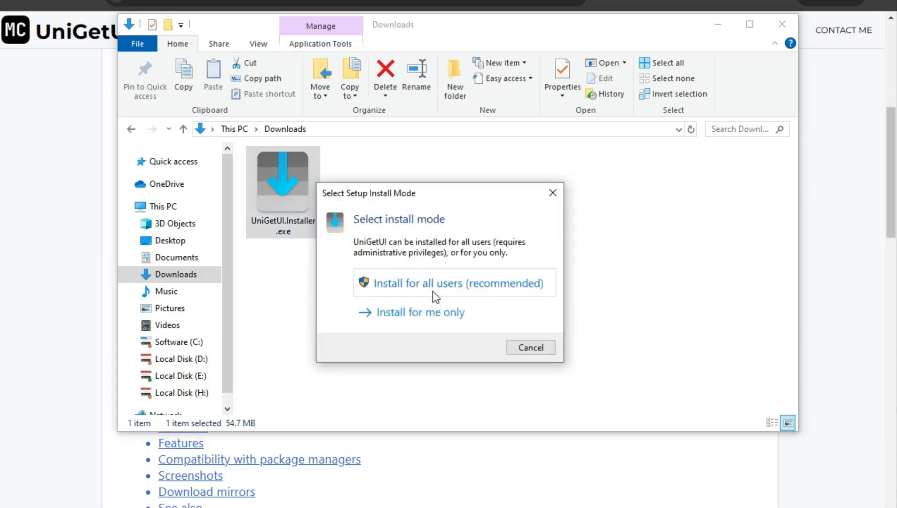
Choose to install for all users with English as the setup language and continue past the welcome page.
click(442, 284)
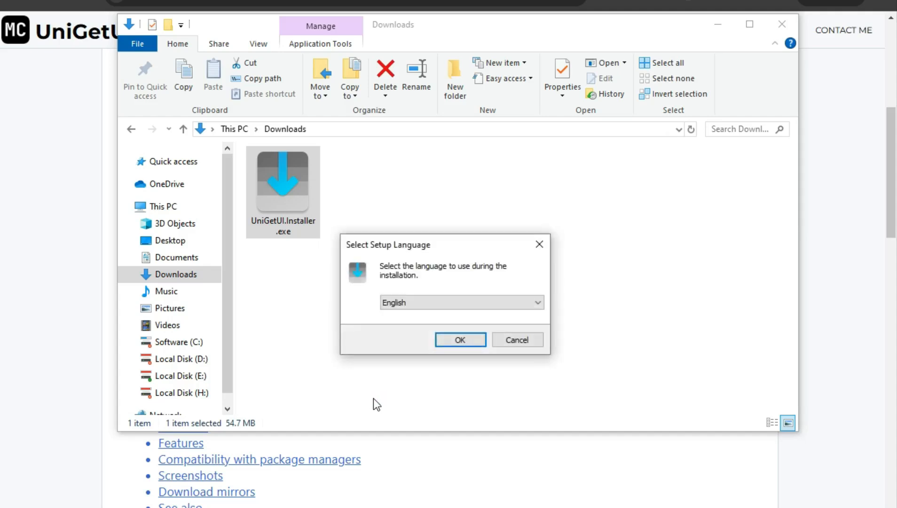
click(470, 343)
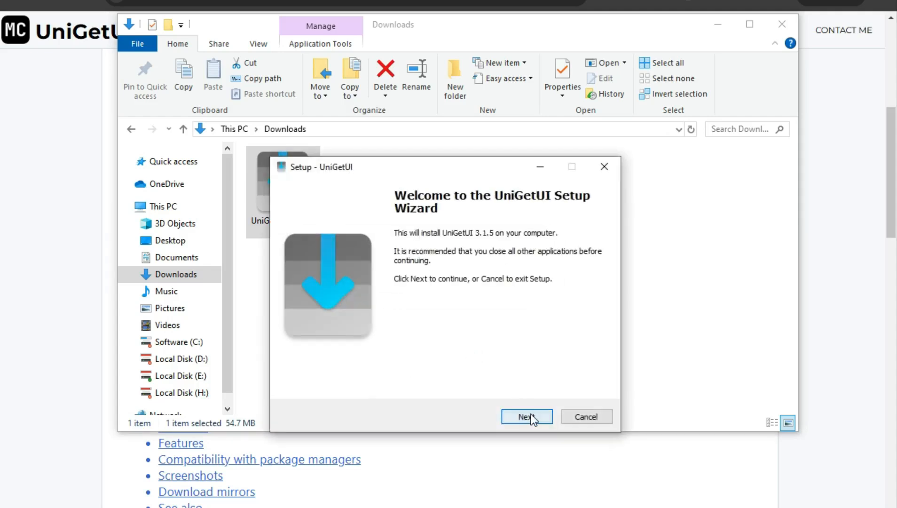
click(528, 415)
Set the install destination to the Softwares folder, C:\Softwares\UniGetUI, and continue.
click(566, 284)
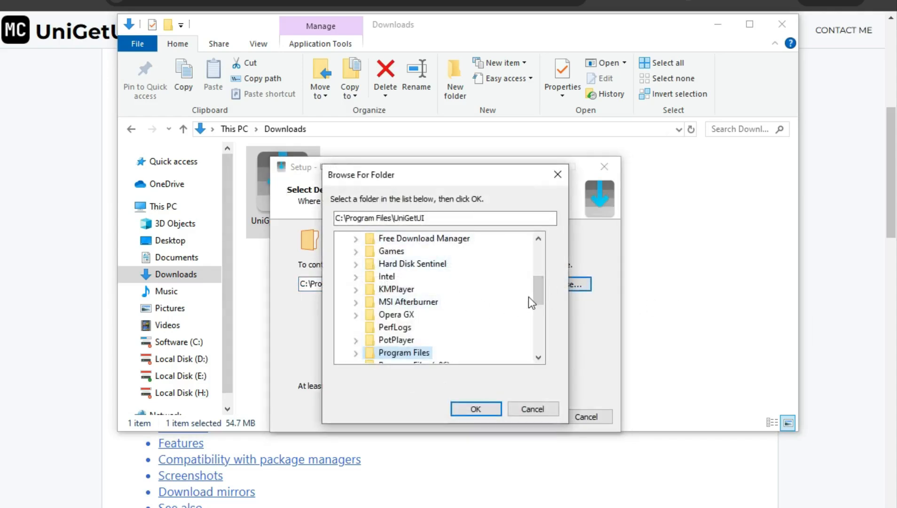
drag(539, 294, 544, 322)
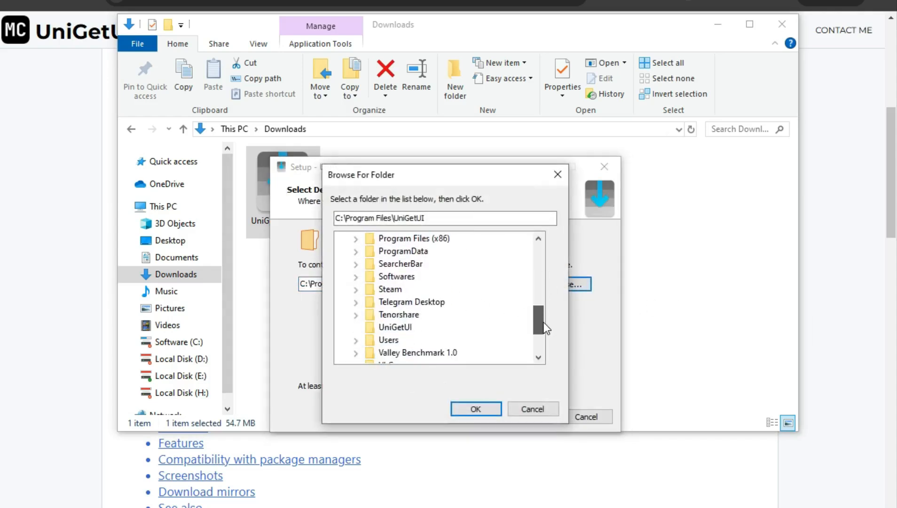
click(383, 278)
click(463, 409)
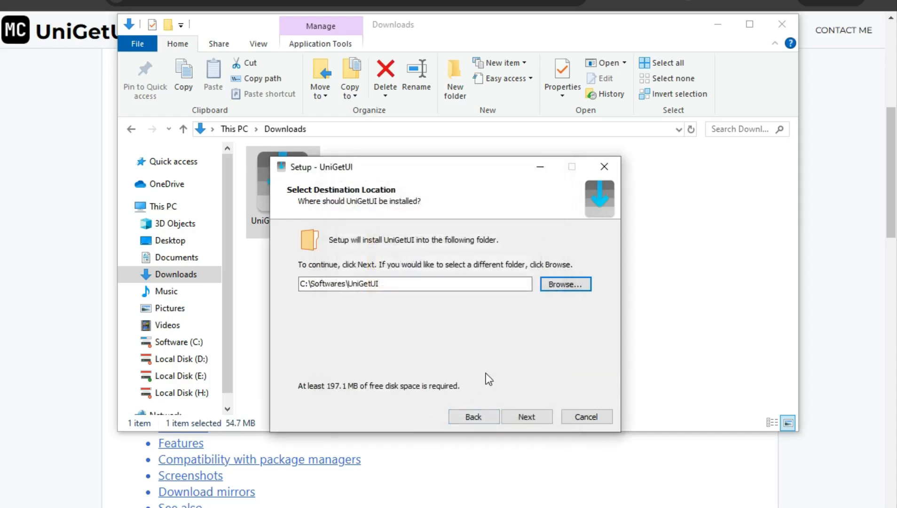
click(525, 418)
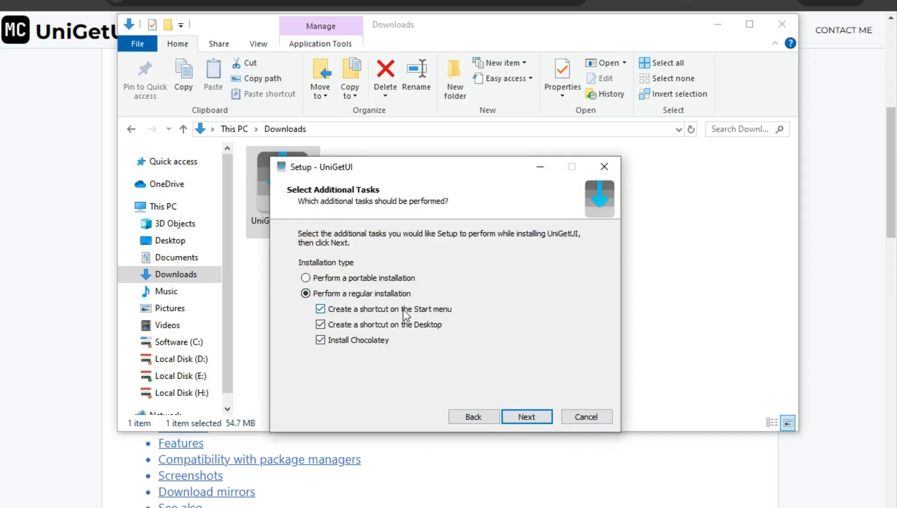
Untick the Start menu shortcut option for the regular installation and start installing.
click(336, 311)
click(527, 416)
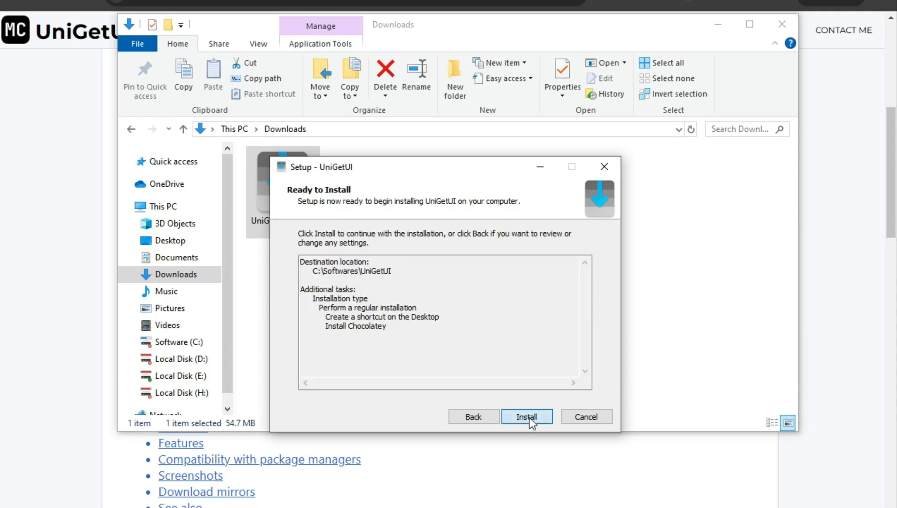
click(526, 419)
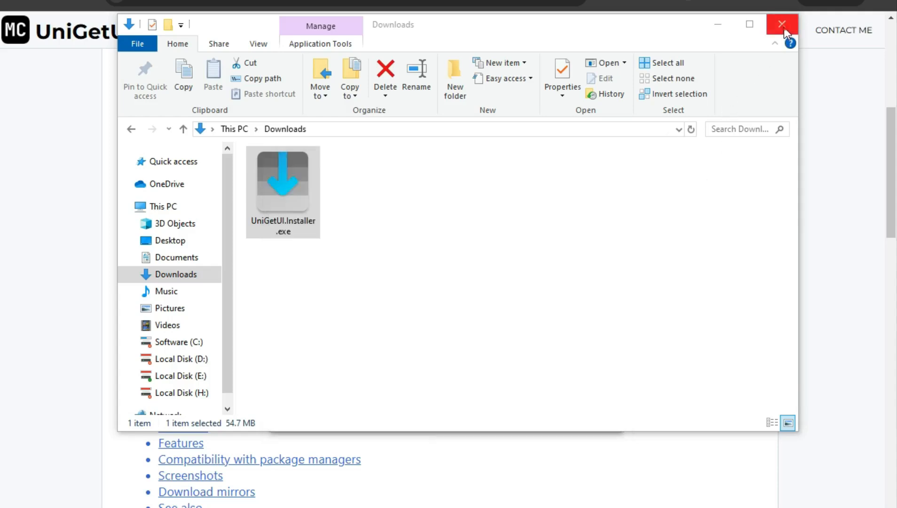
Close the File Explorer window.
click(782, 24)
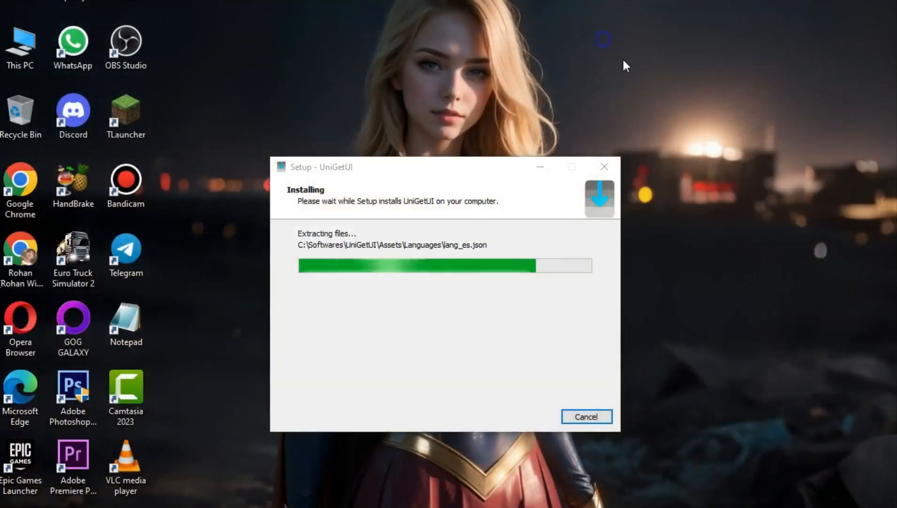
right_click(606, 41)
click(655, 81)
right_click(651, 77)
click(682, 120)
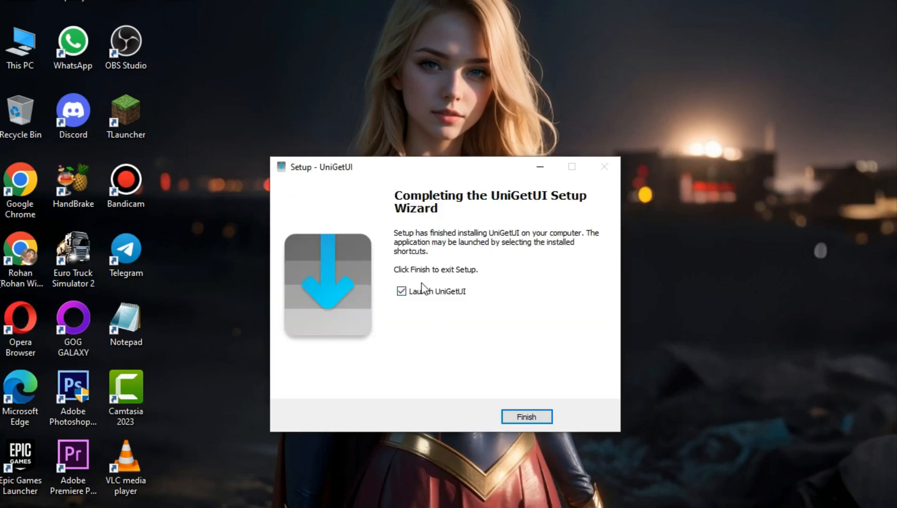
Untick launching UniGetUI and finish the setup wizard.
click(428, 293)
click(526, 415)
Open UniGetUI from its desktop shortcut.
right_click(411, 280)
click(453, 324)
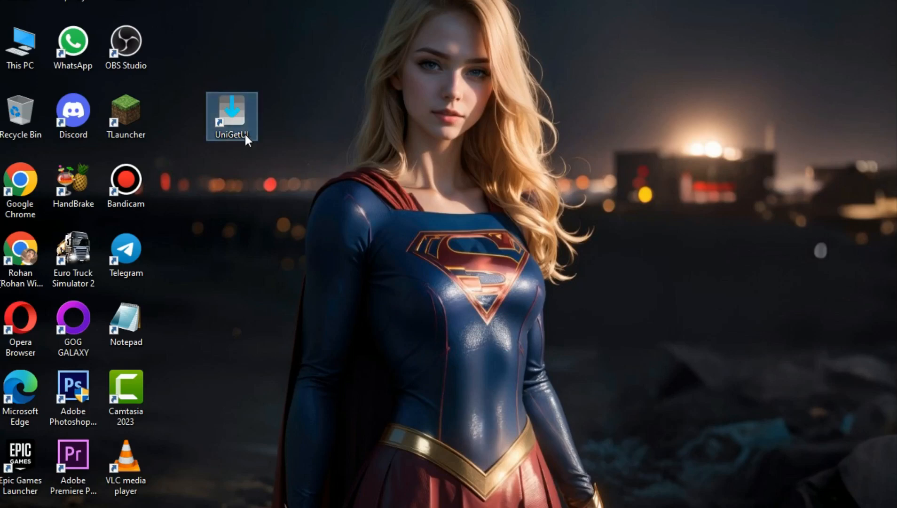
double_click(244, 135)
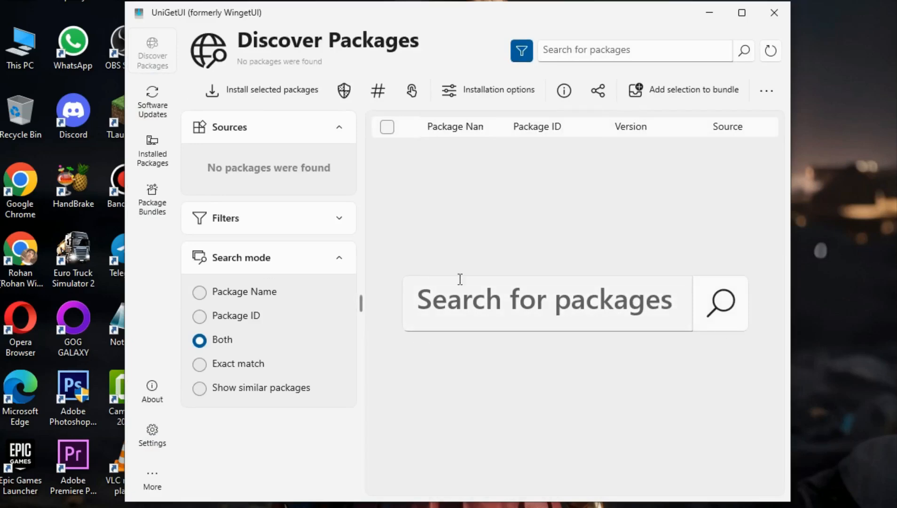
Open Software Updates and deselect all pending package updates.
click(163, 114)
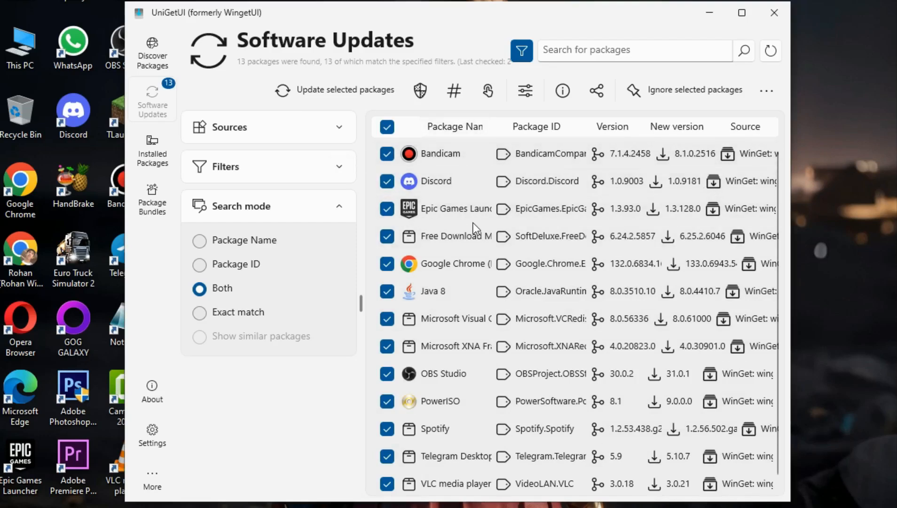
scroll(473, 222, down, 1)
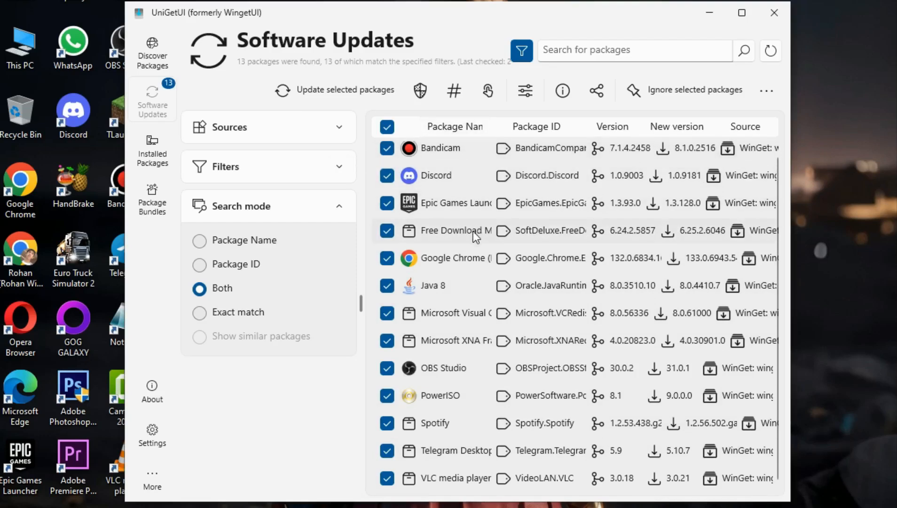
click(388, 478)
click(388, 450)
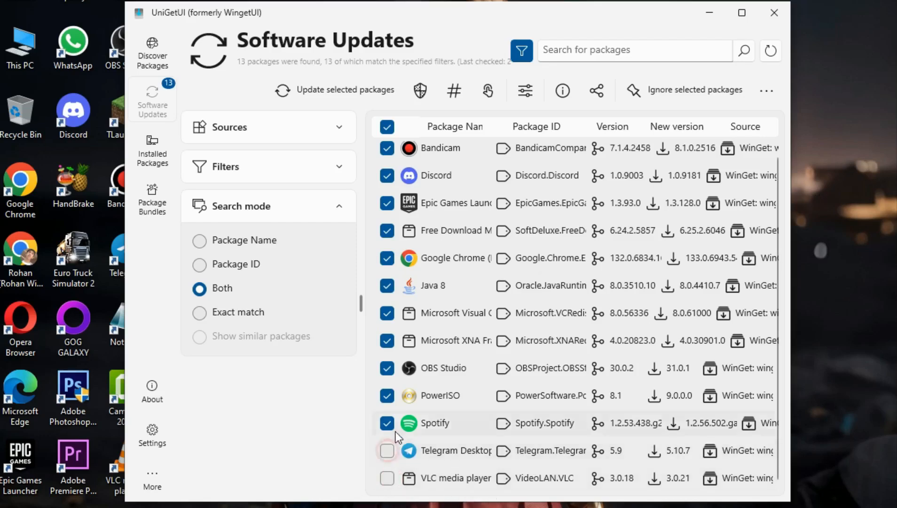
click(386, 423)
click(386, 396)
click(387, 369)
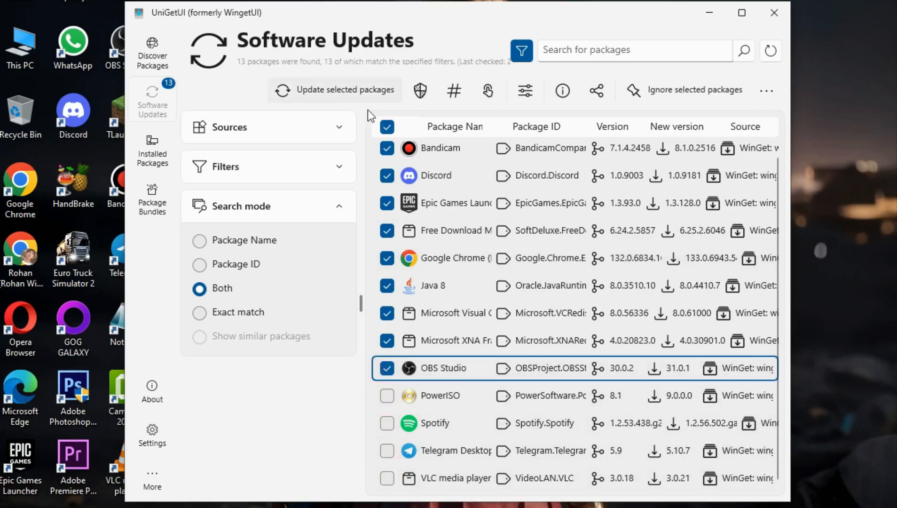
click(386, 126)
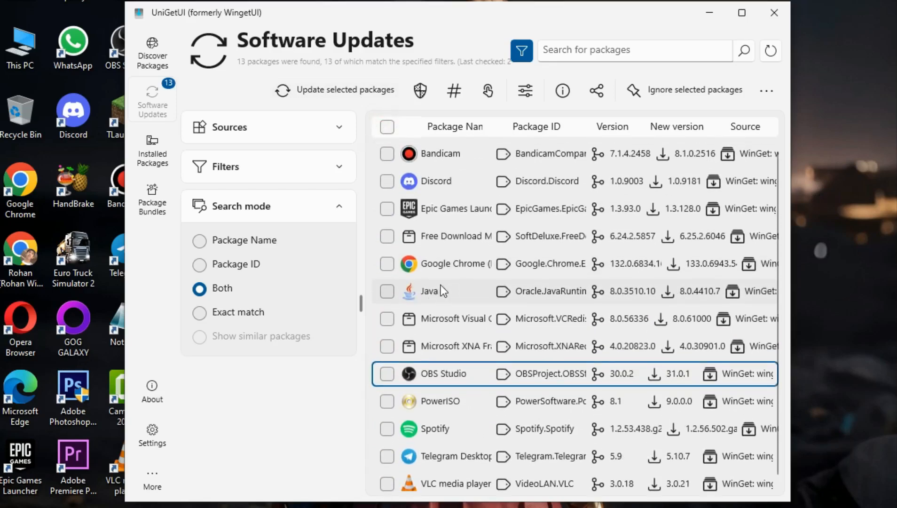
Select only Google Chrome, update it, and close the completion notice.
scroll(442, 314, down, 1)
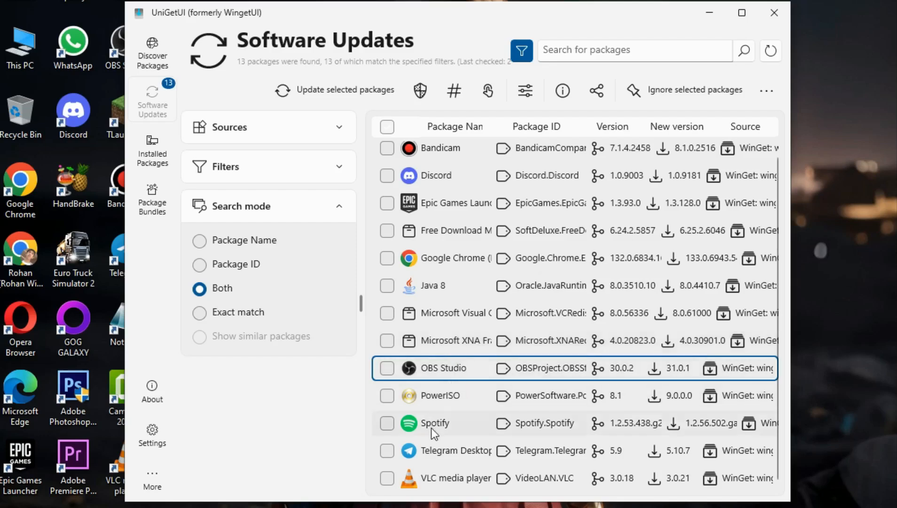
click(389, 367)
click(386, 258)
click(322, 93)
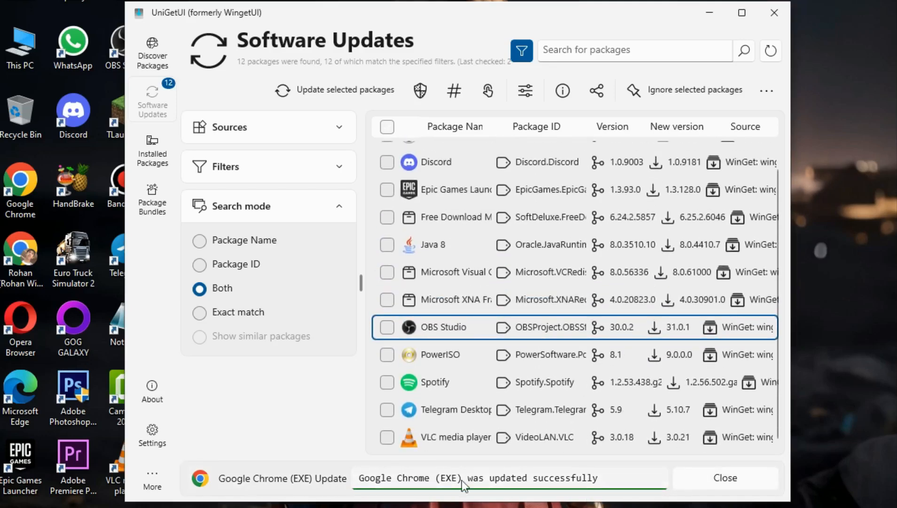
click(733, 484)
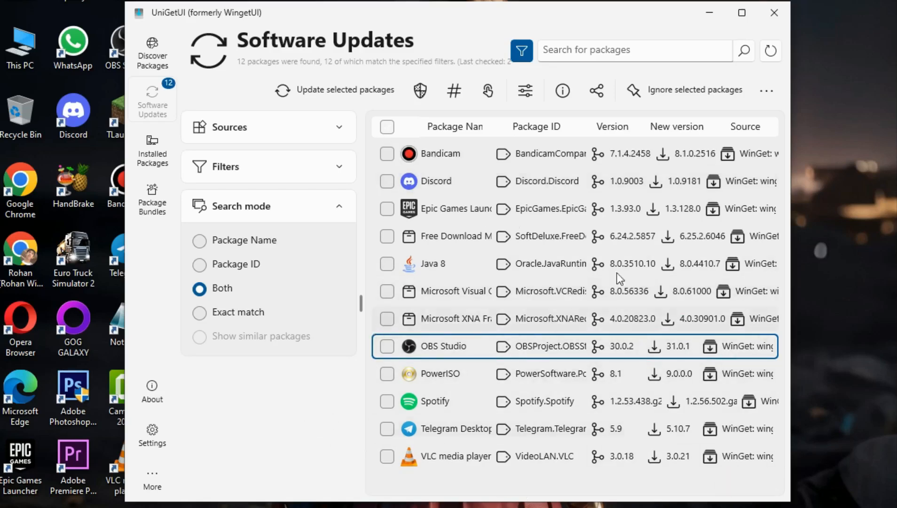
Browse the Installed Packages, Package Bundles and Discover Packages sections.
click(151, 157)
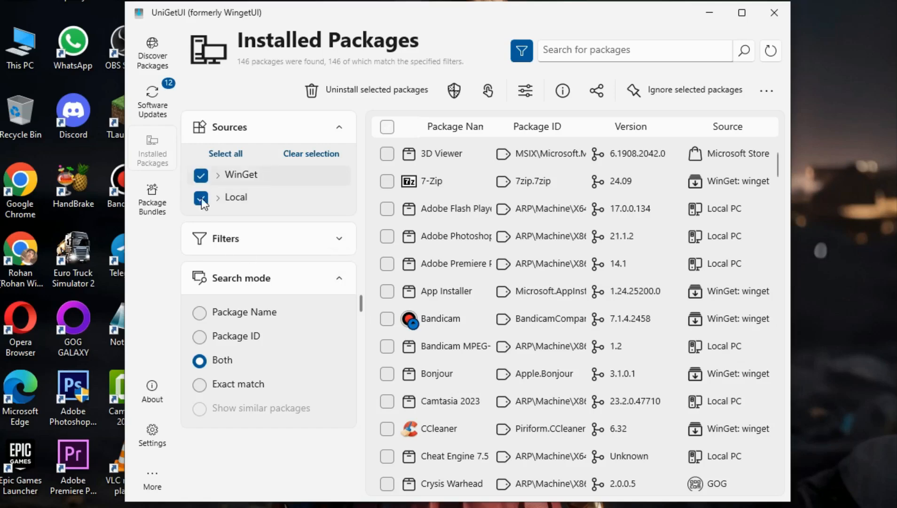
click(152, 209)
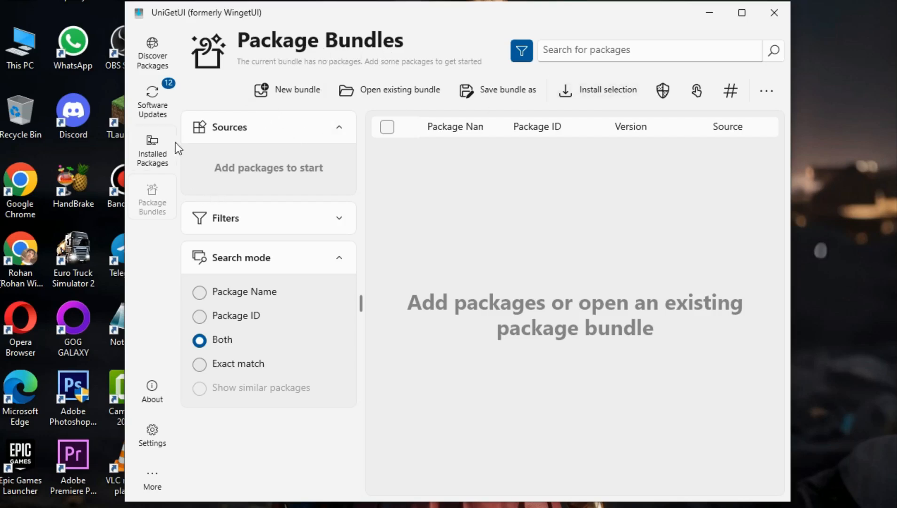
click(148, 60)
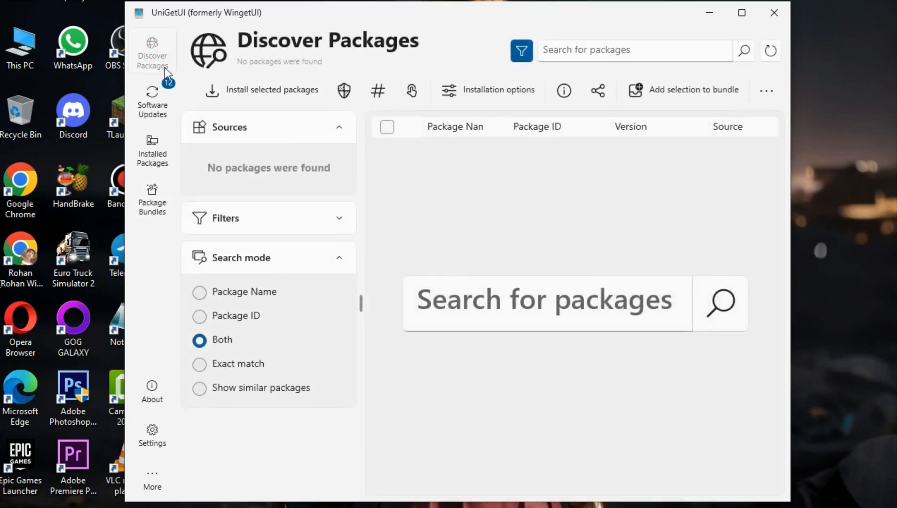
Search the package catalogue for vlc and scroll through the matching packages.
click(606, 55)
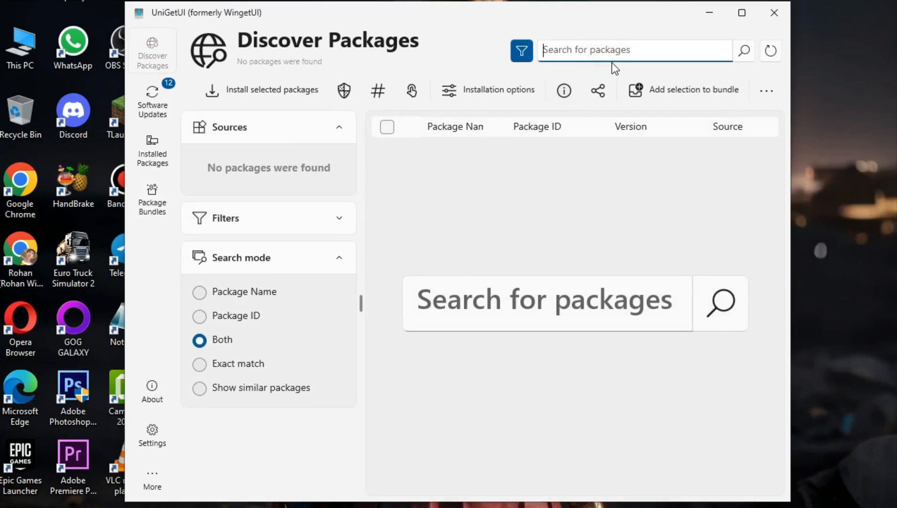
text(vlc)
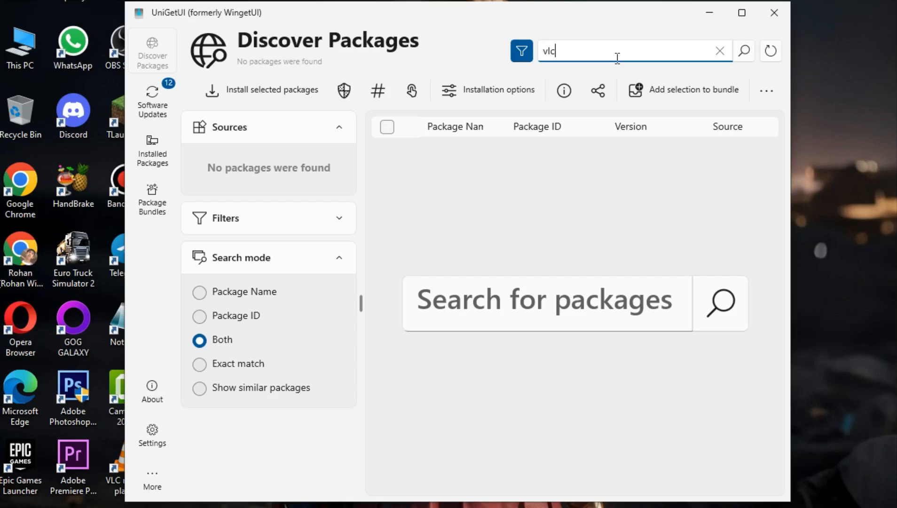
click(746, 54)
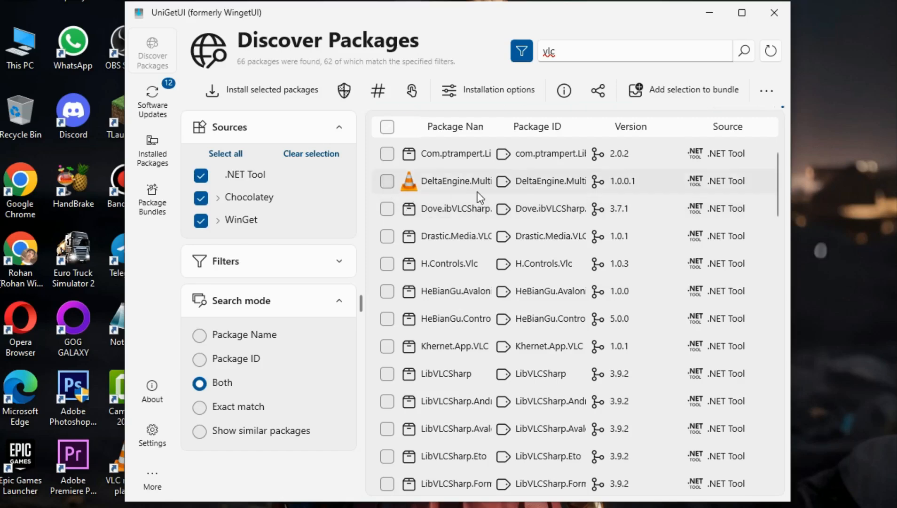
scroll(468, 237, down, 6)
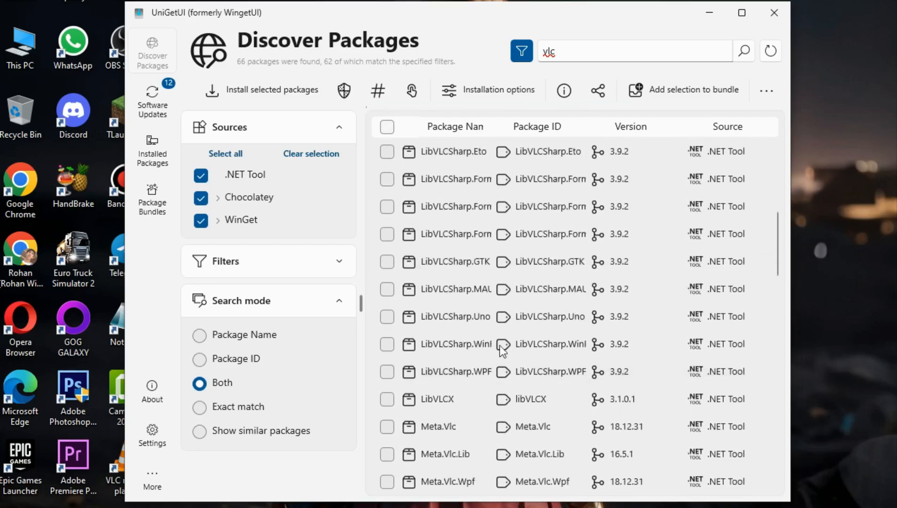
scroll(482, 399, down, 2)
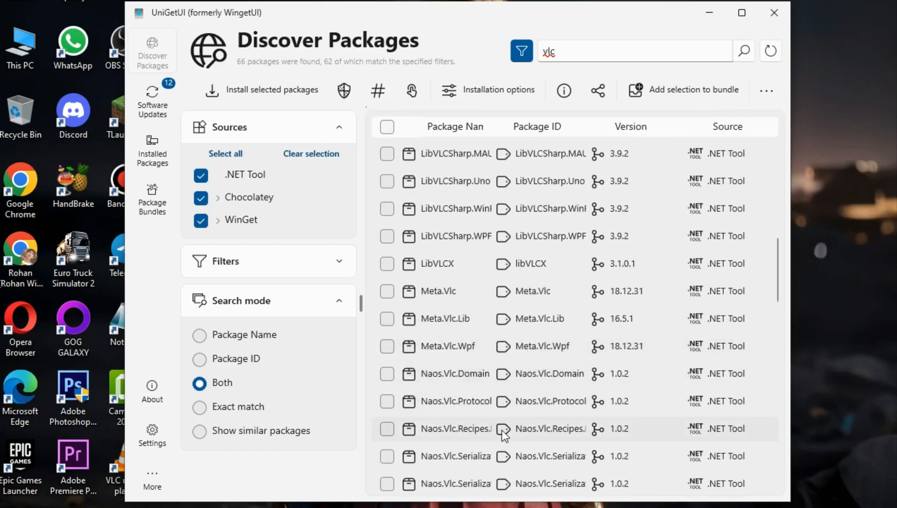
scroll(518, 404, up, 1)
scroll(519, 403, up, 6)
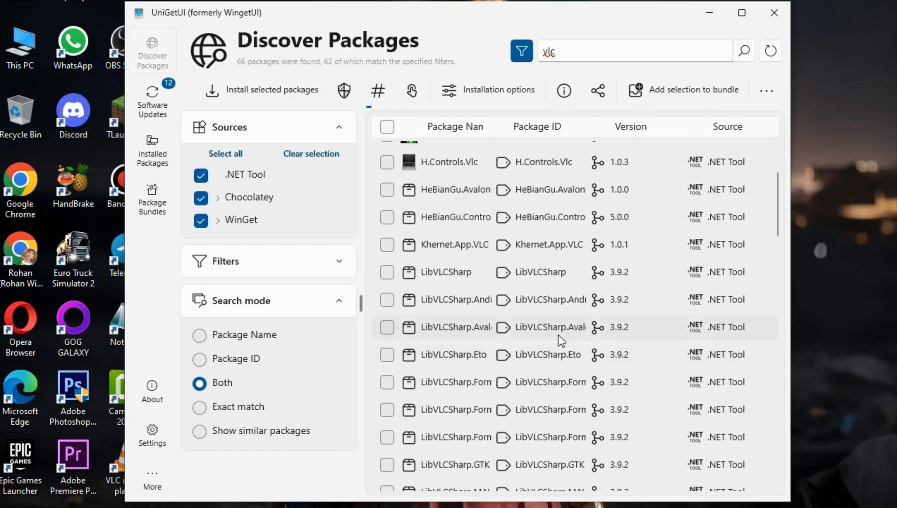
scroll(502, 290, up, 1)
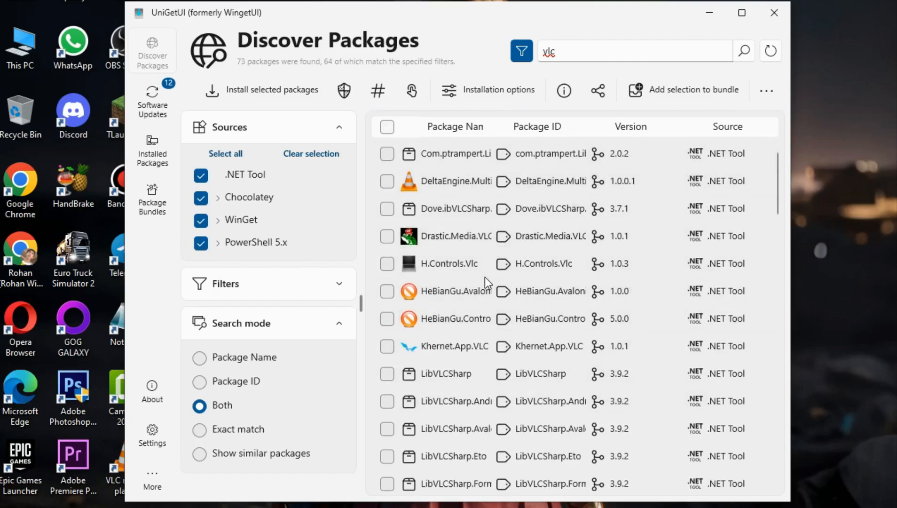
scroll(475, 320, down, 1)
scroll(476, 404, down, 10)
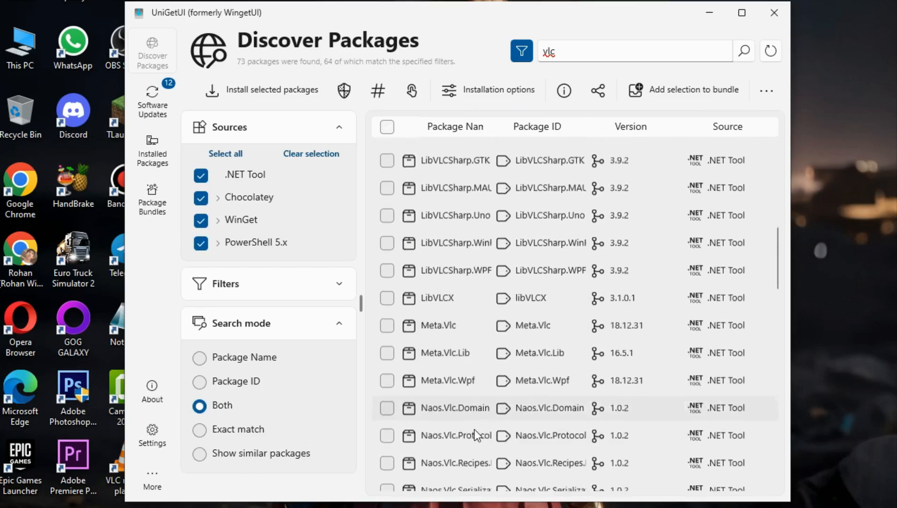
scroll(681, 216, up, 8)
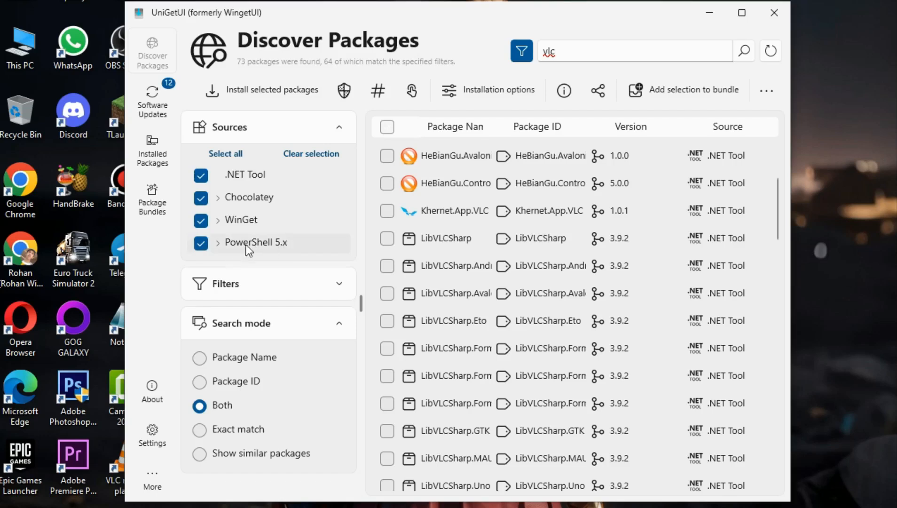
Expand and collapse the source groups, then clear the source selection.
click(215, 243)
click(217, 242)
click(221, 224)
click(221, 226)
click(221, 197)
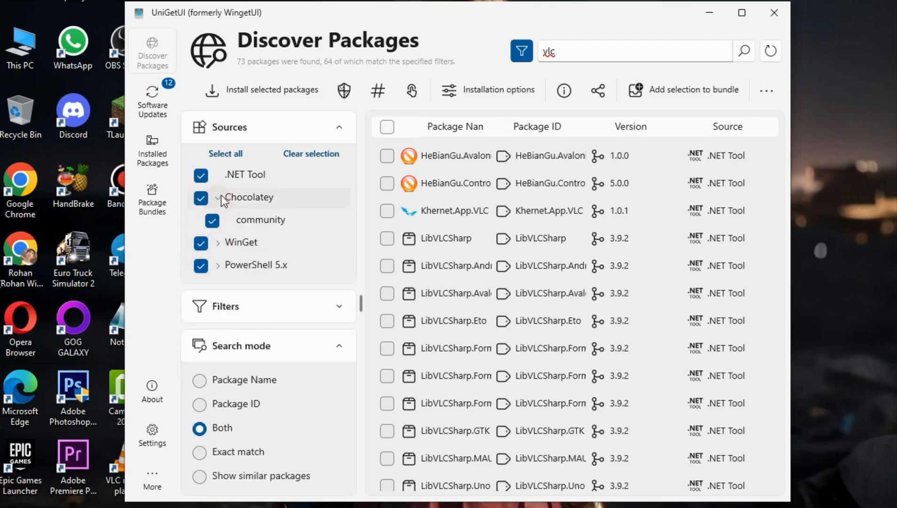
click(222, 197)
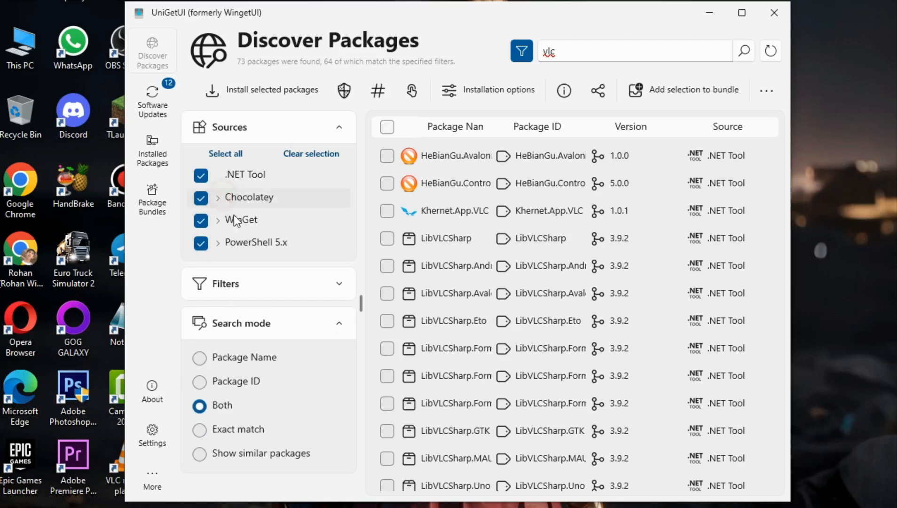
click(315, 154)
Search the catalogue for kmp, then clear the search field.
click(616, 55)
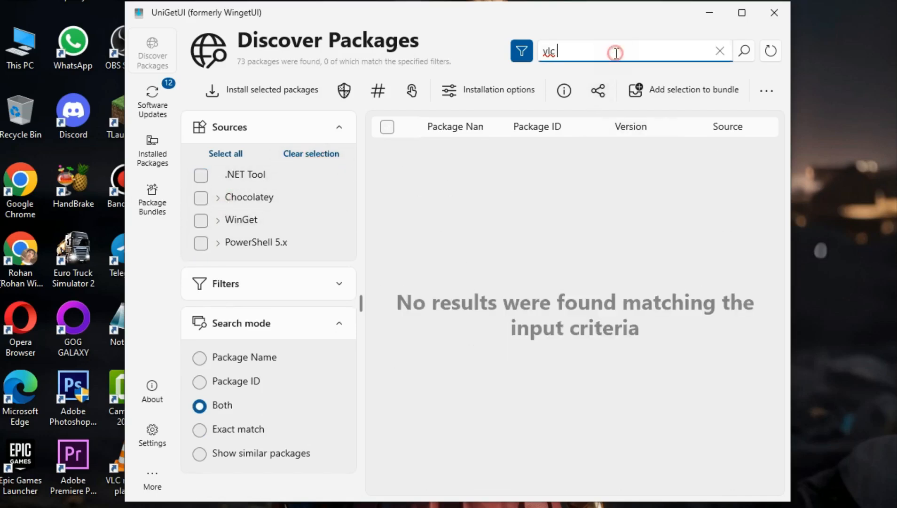
double_click(615, 53)
text(kmp)
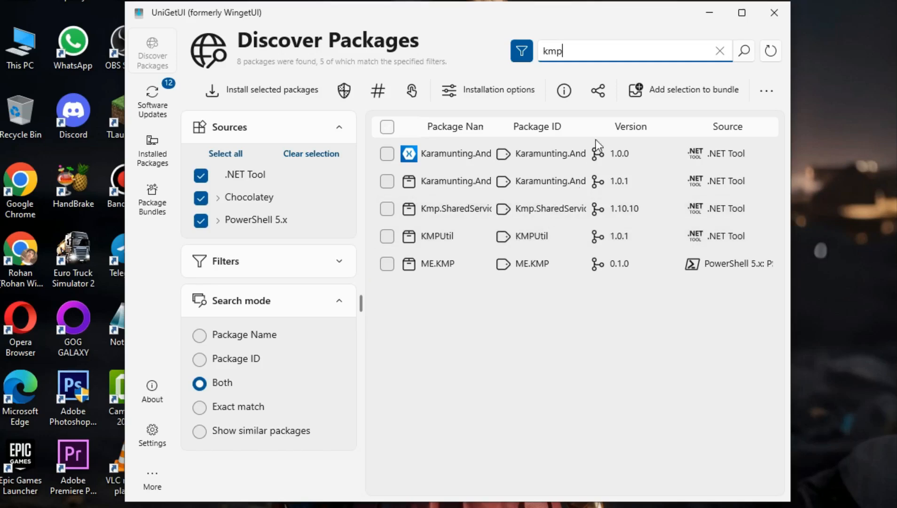
double_click(600, 57)
key(BackSpace)
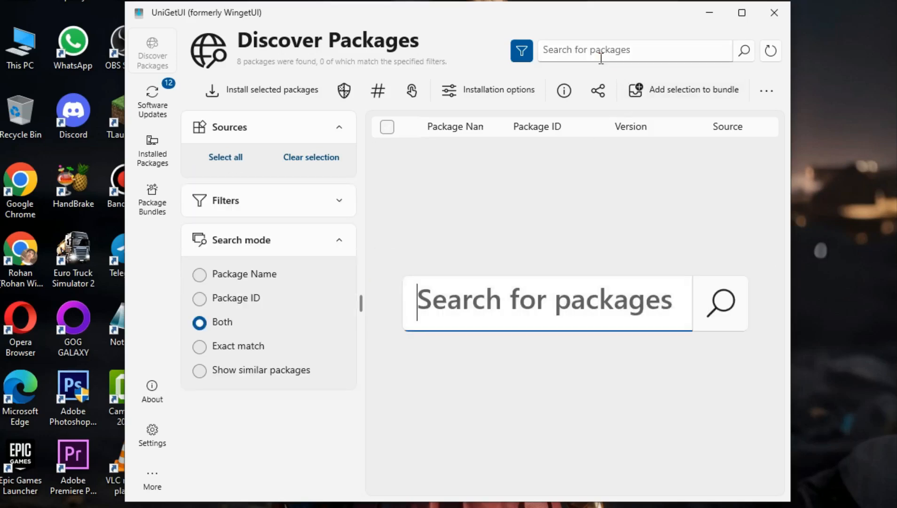
Search for google, scroll through the results and tick the Google.Ads package version 22.0.0.
text(go)
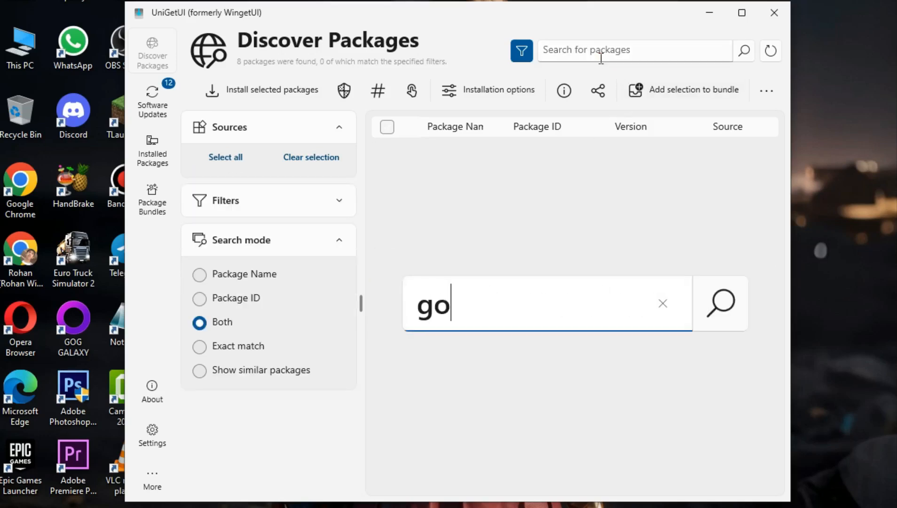
text(ogle)
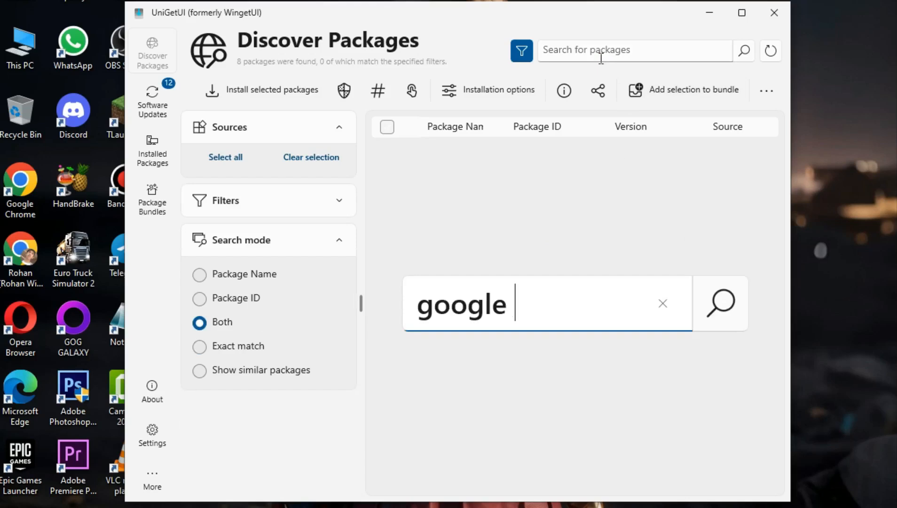
key(Return)
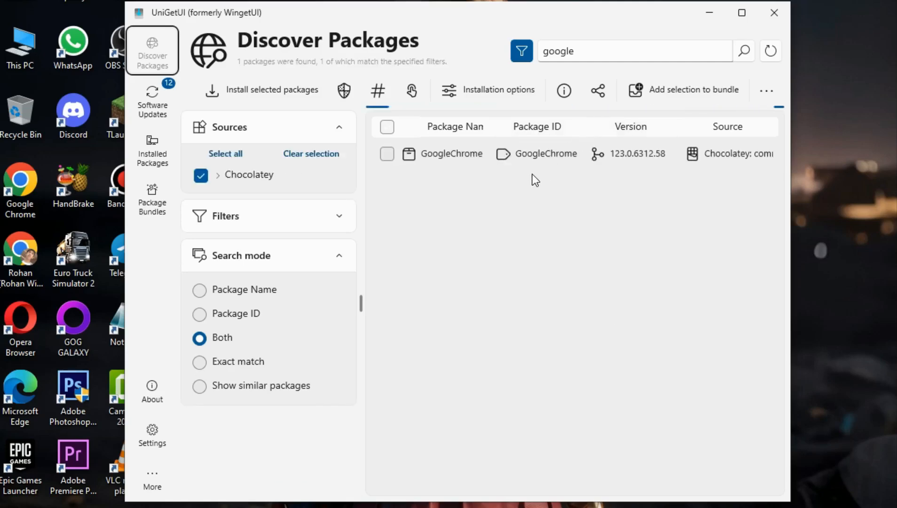
scroll(484, 365, down, 3)
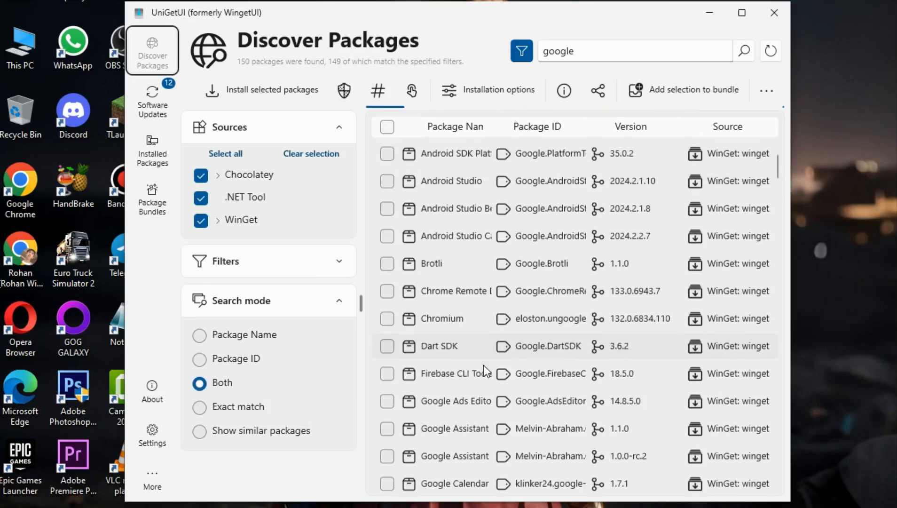
scroll(474, 334, down, 5)
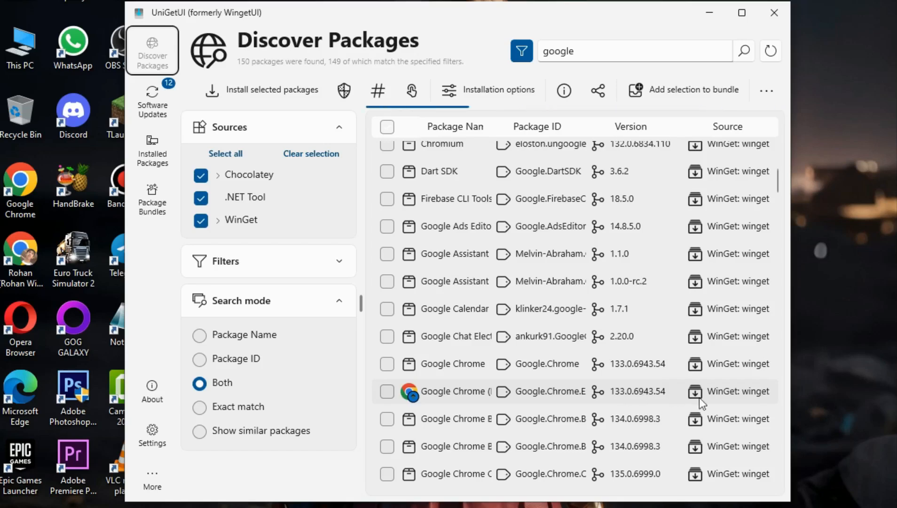
scroll(441, 387, down, 4)
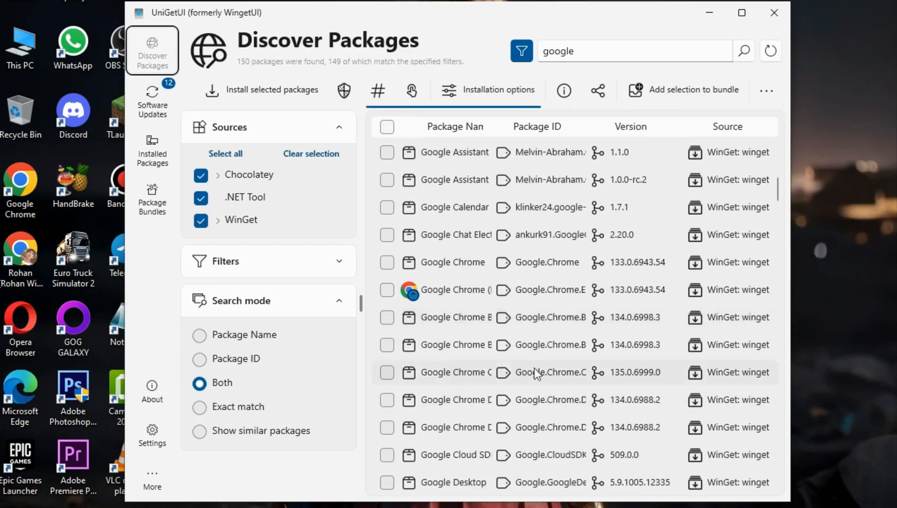
scroll(474, 373, down, 2)
scroll(474, 373, down, 3)
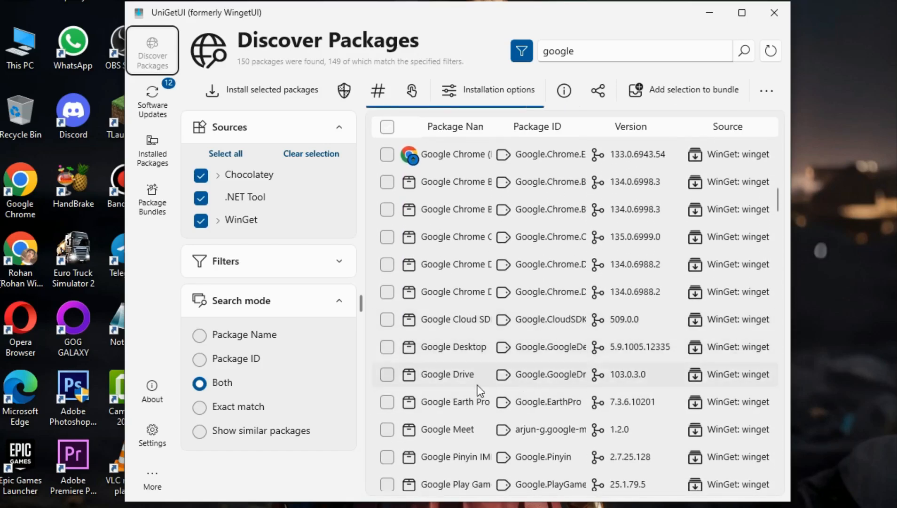
scroll(524, 411, down, 4)
scroll(524, 411, down, 1)
scroll(517, 413, down, 5)
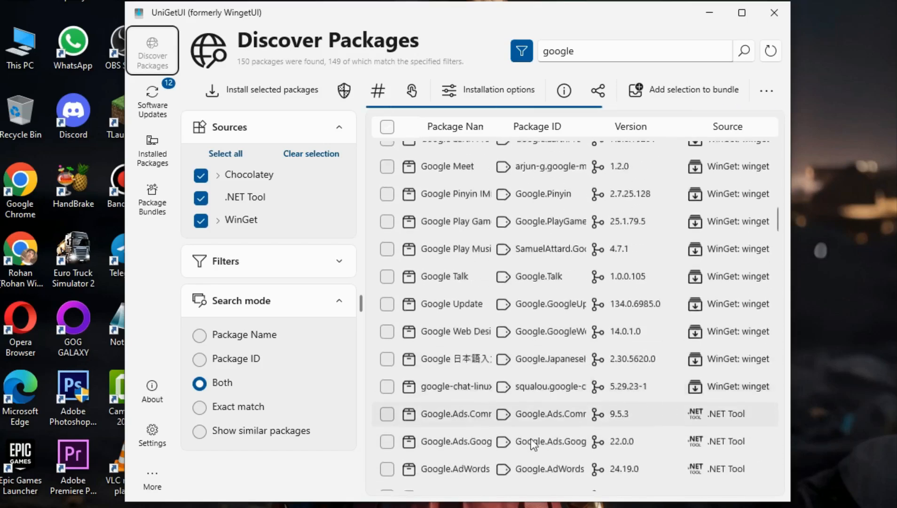
scroll(541, 390, down, 2)
scroll(695, 258, up, 2)
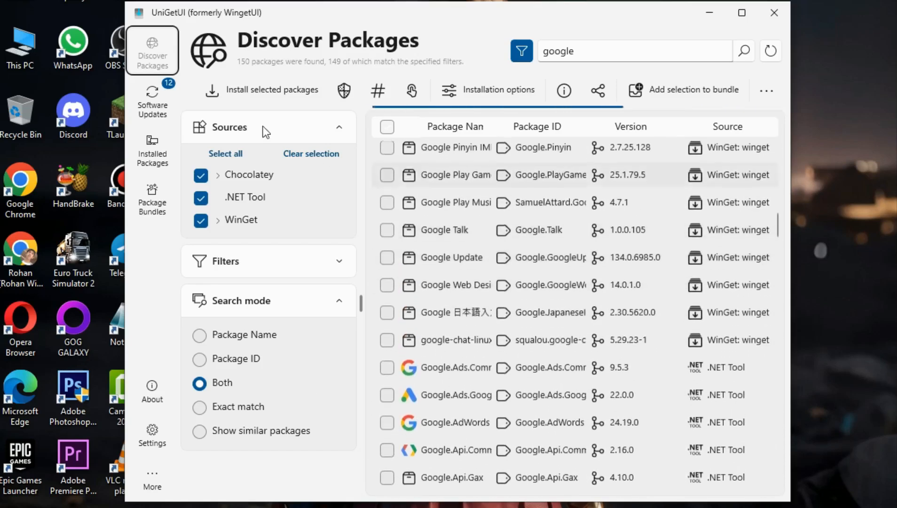
scroll(438, 258, up, 4)
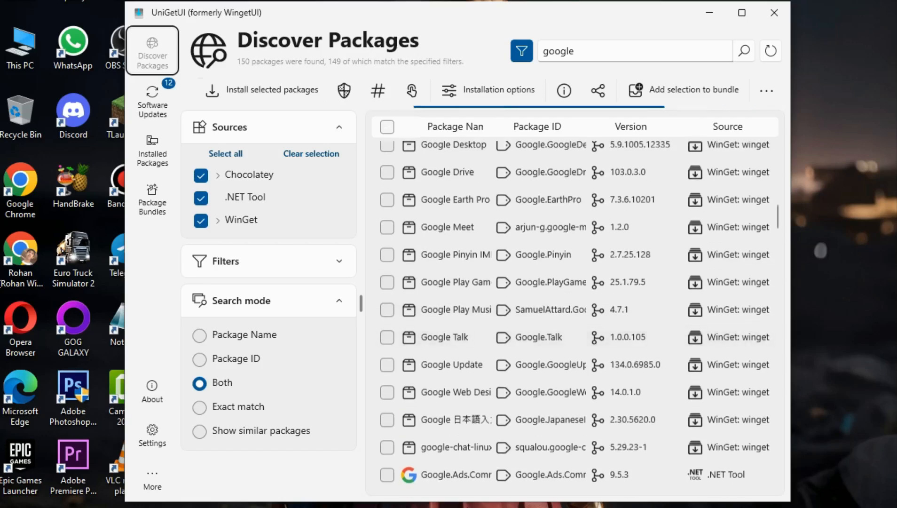
scroll(481, 422, down, 5)
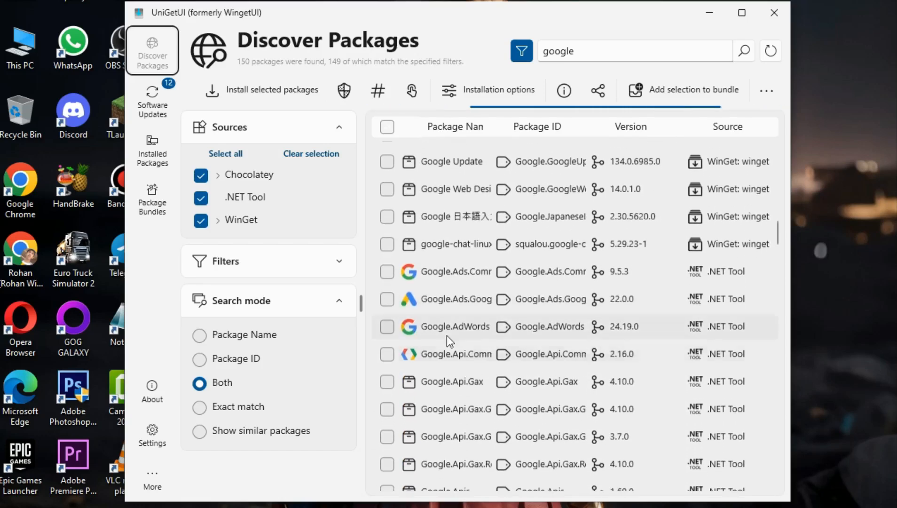
click(389, 298)
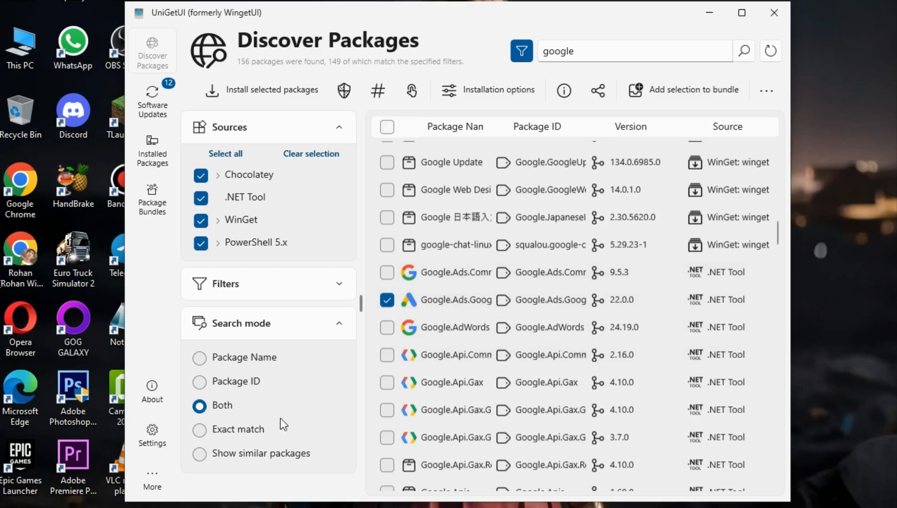
Close UniGetUI and move its desktop shortcut toward the middle of the desktop.
click(773, 12)
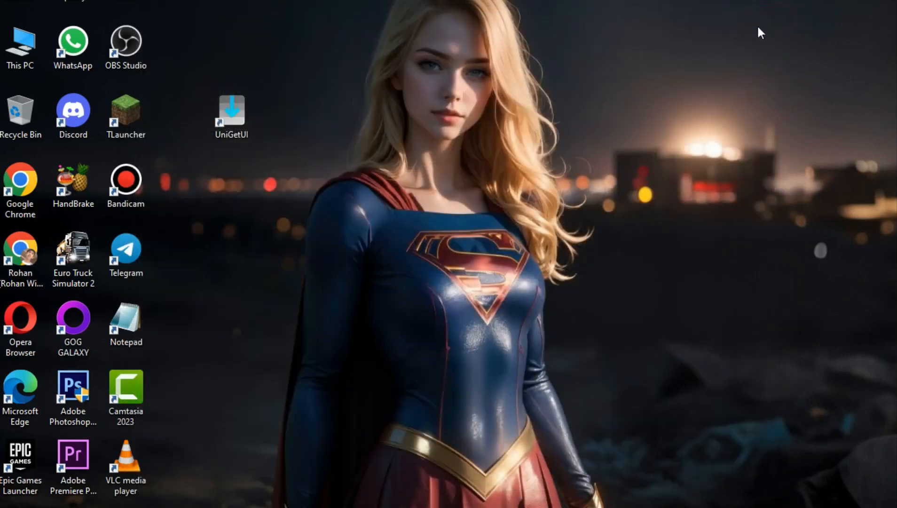
drag(225, 108, 465, 125)
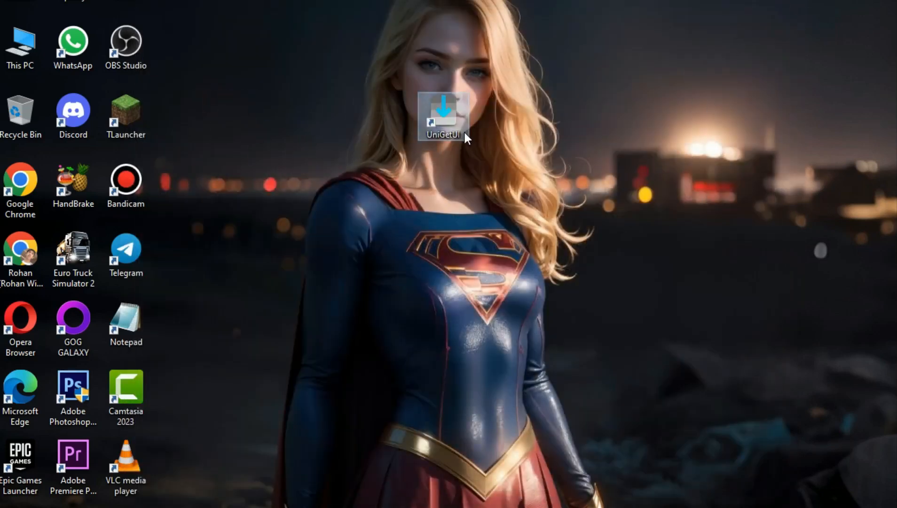